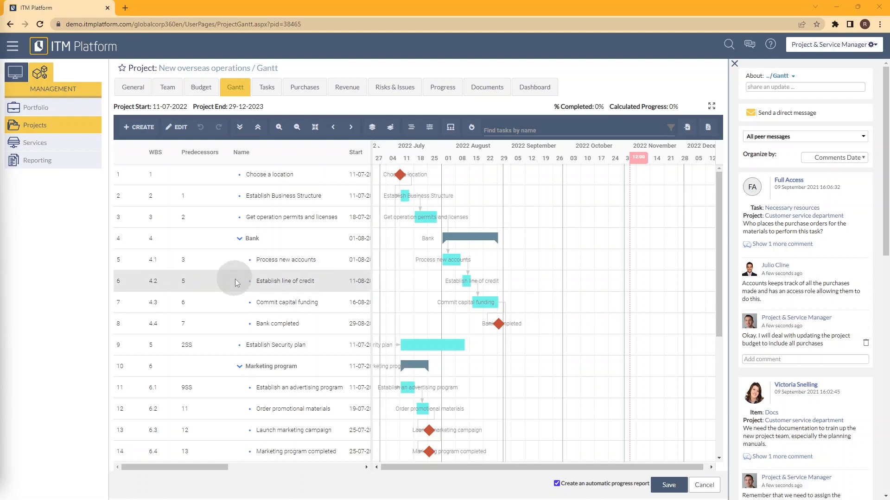
Step: Edit the Establish line of credit task to give its Process new accounts predecessor a lag of 2 days, and save the task
right_click(135, 284)
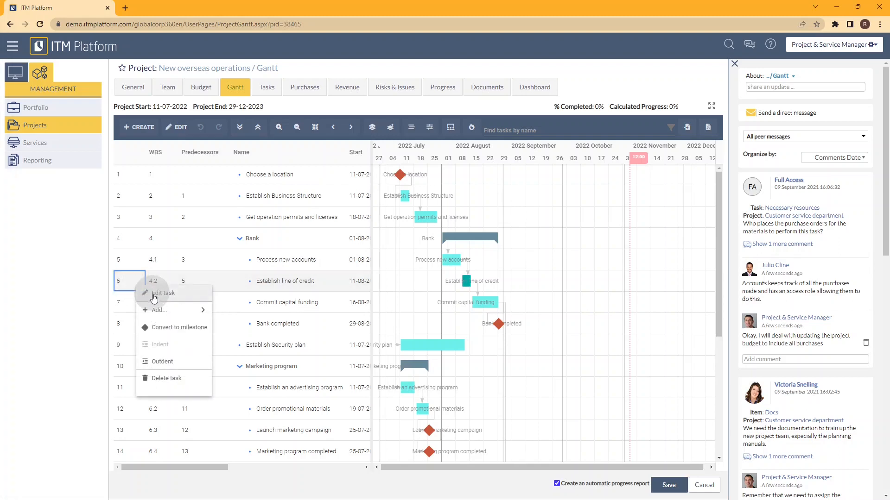
click(154, 296)
click(417, 328)
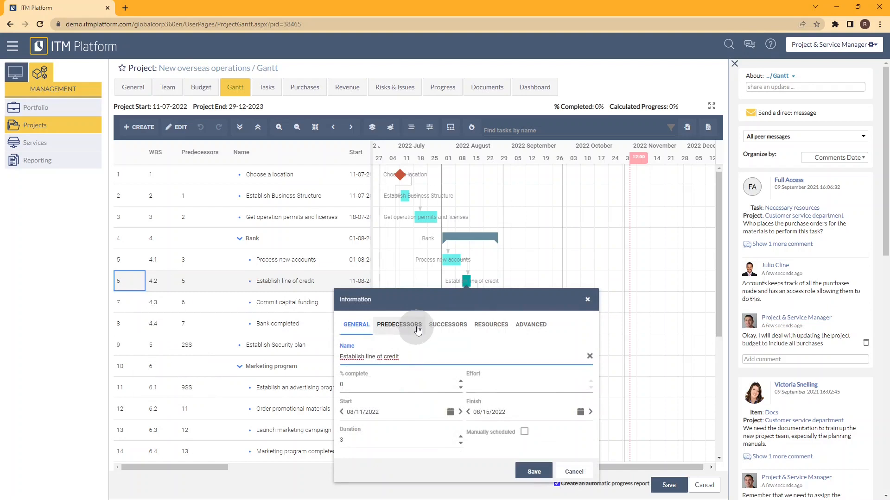
click(411, 327)
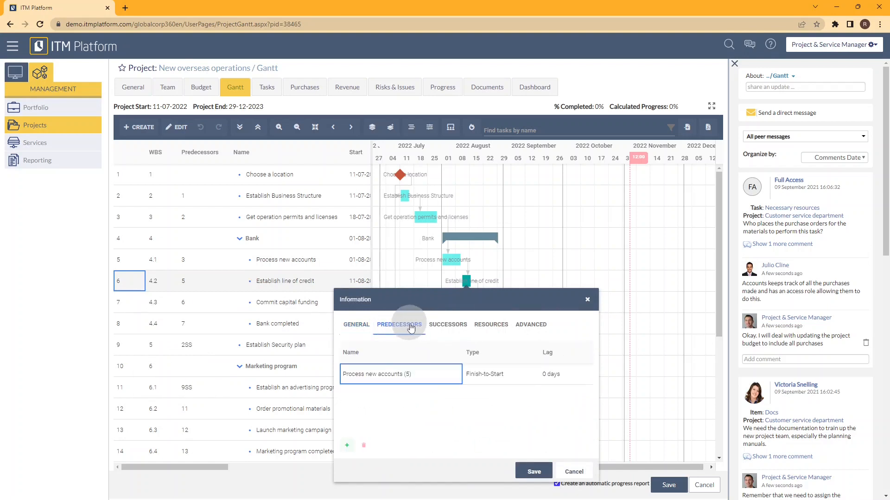
click(413, 376)
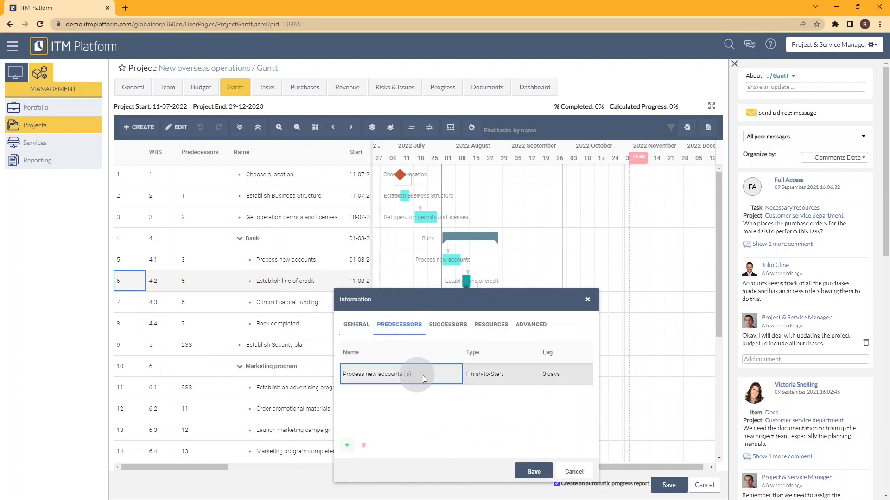
click(553, 376)
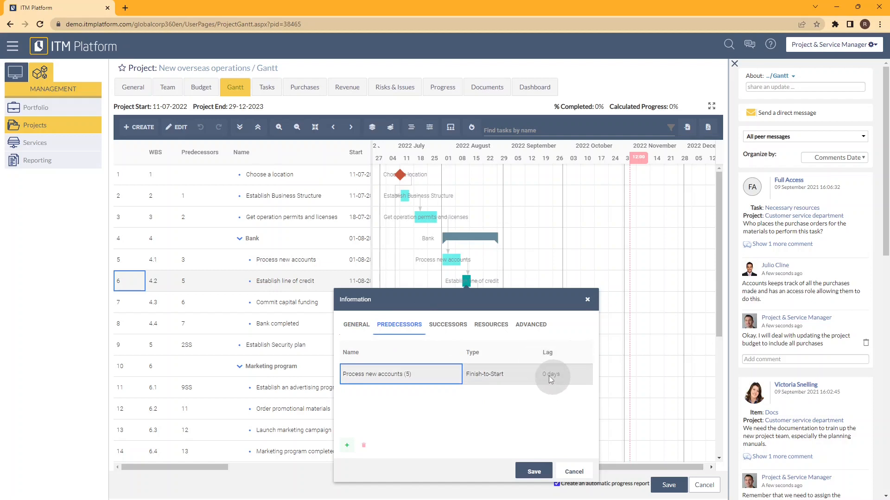
click(548, 375)
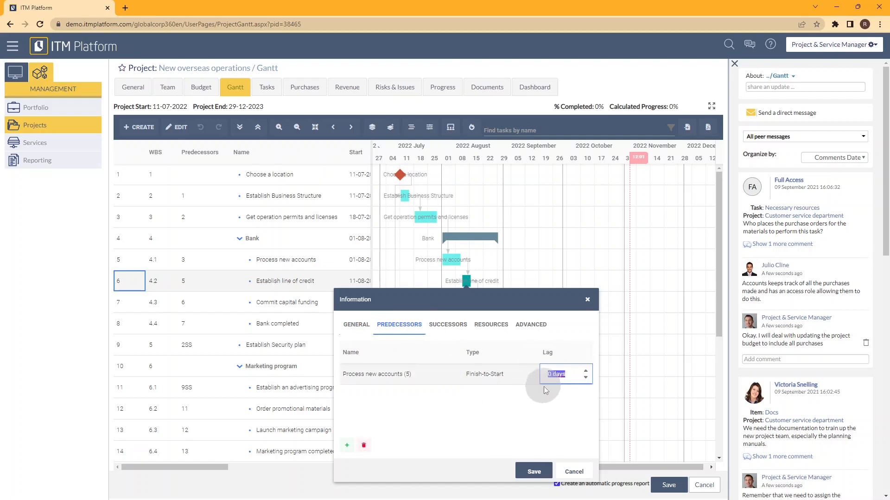
text(2)
click(540, 472)
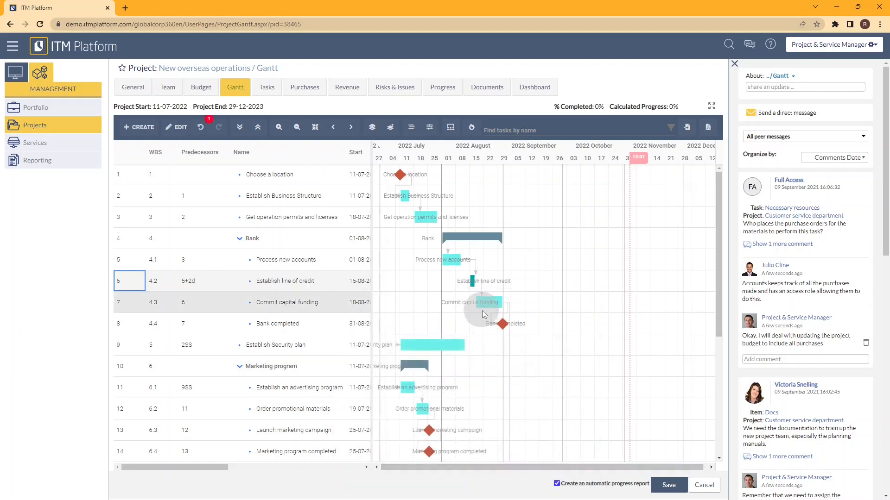
Step: Set the predecessor of the Secure operations space task to 7-1d, giving it a one-day lead directly in the task table
click(129, 303)
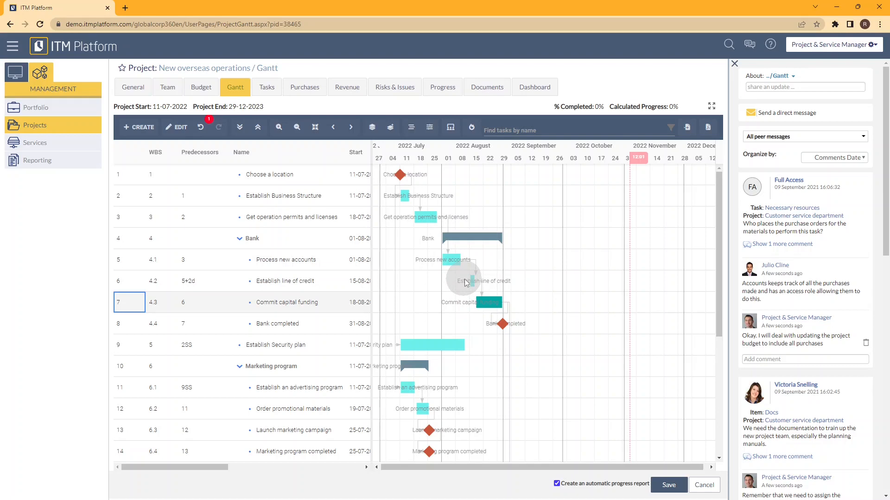
scroll(156, 402, down, 2)
click(153, 403)
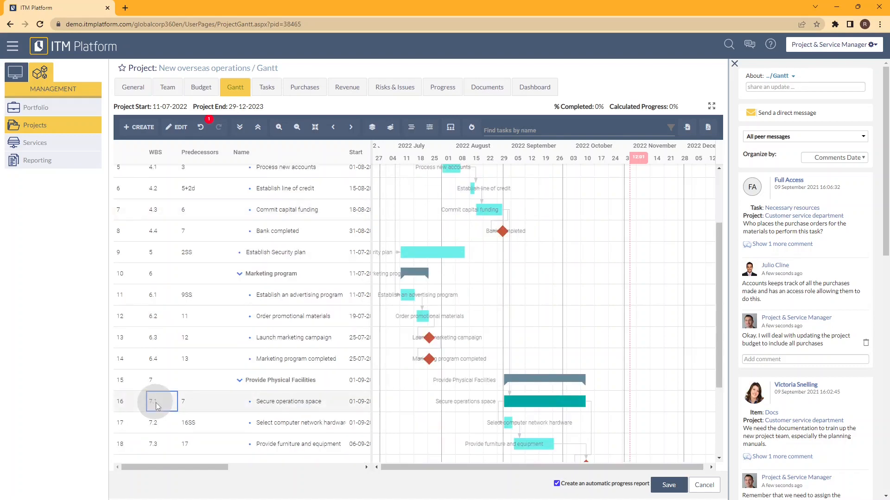
click(132, 405)
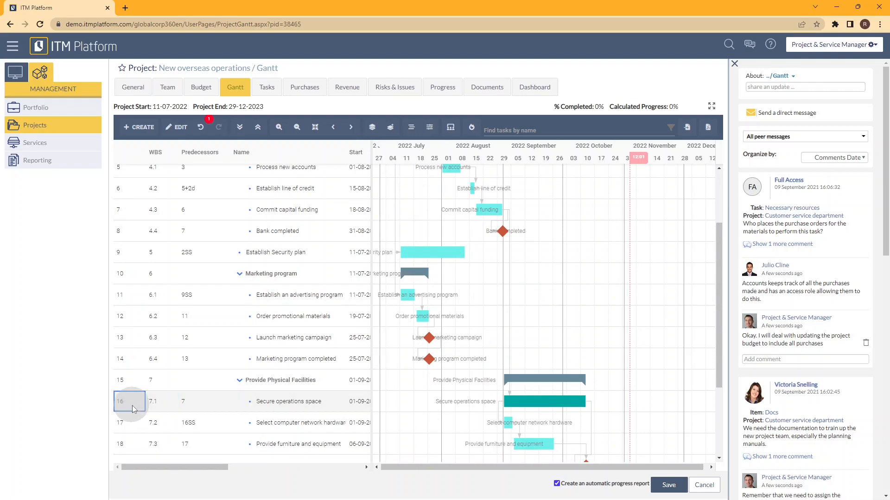
right_click(132, 405)
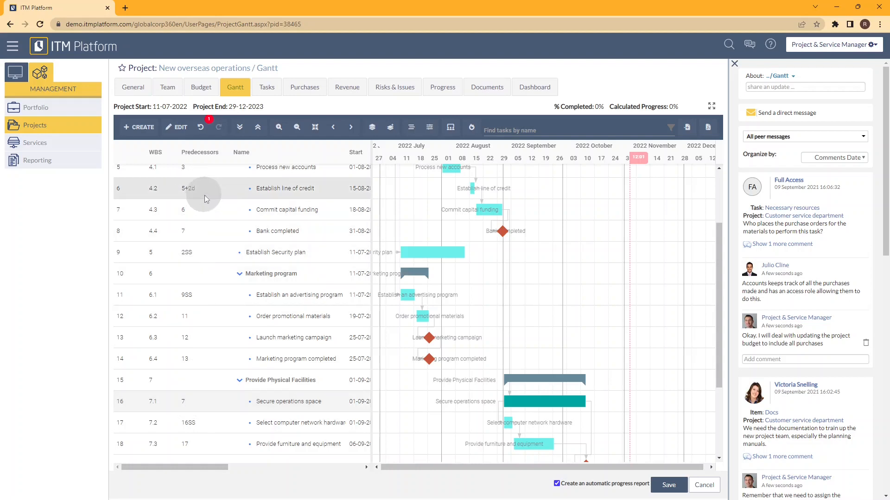
click(198, 403)
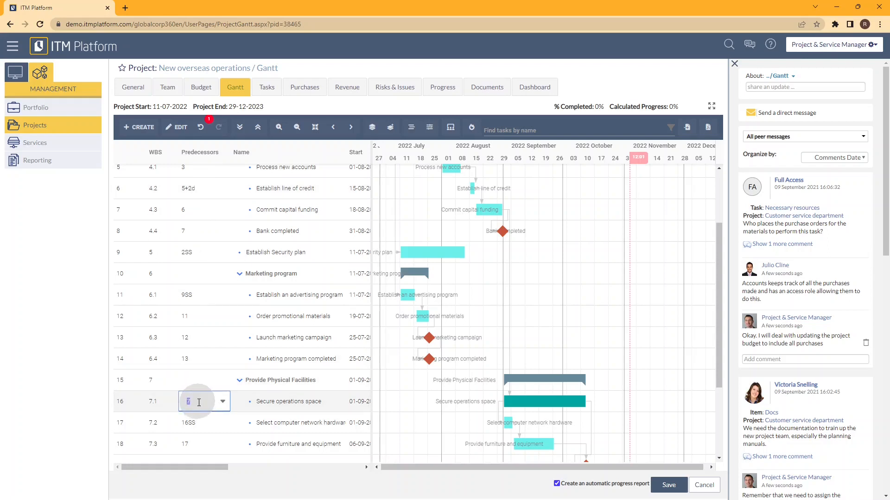
click(196, 401)
text(-)
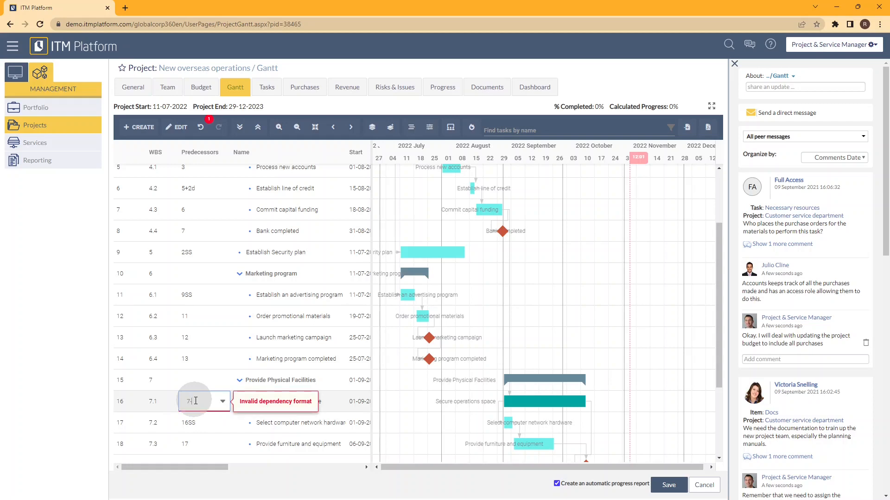
text(1d)
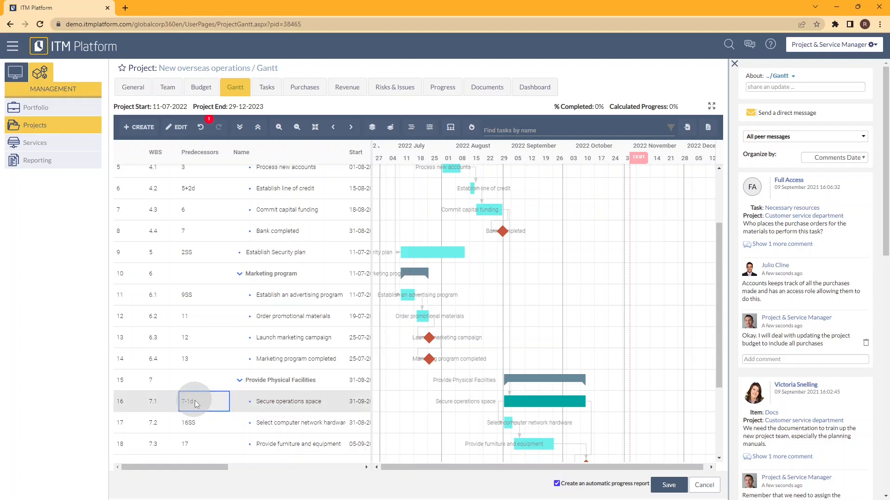
key(Return)
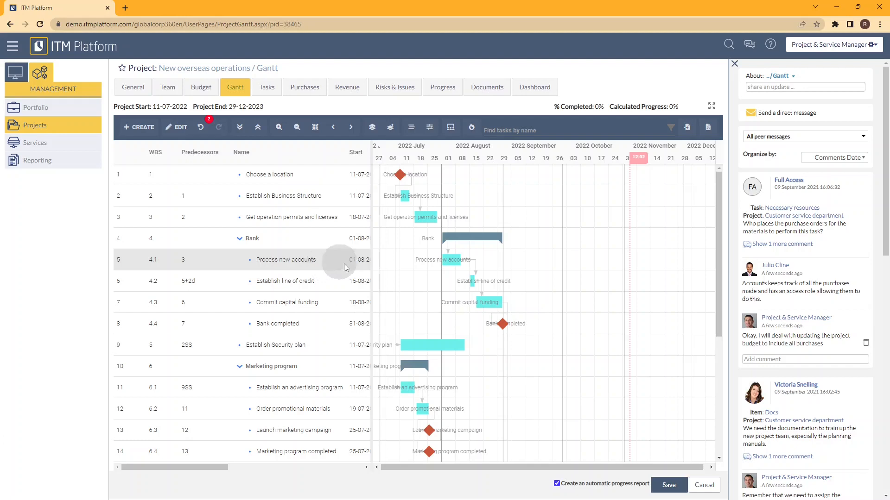
Step: Apply a Start no earlier than constraint dated 08/15/2022 to the Process new accounts task and save the task
drag(369, 274, 479, 271)
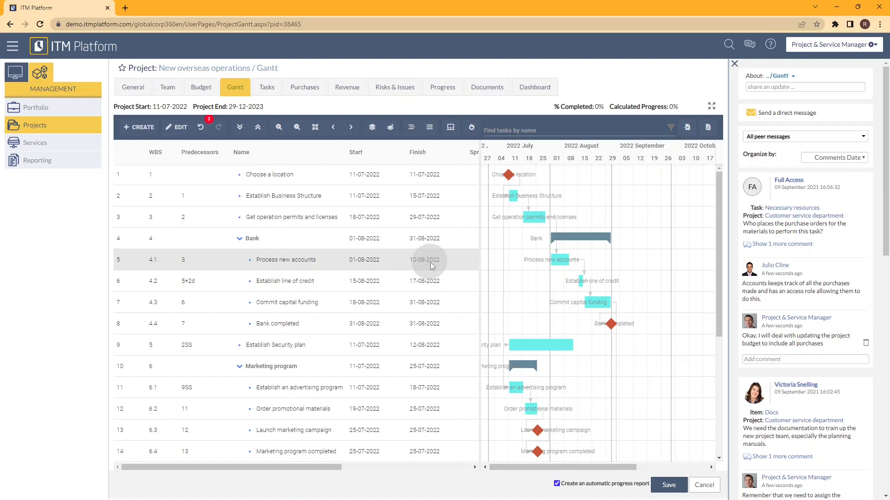
click(133, 263)
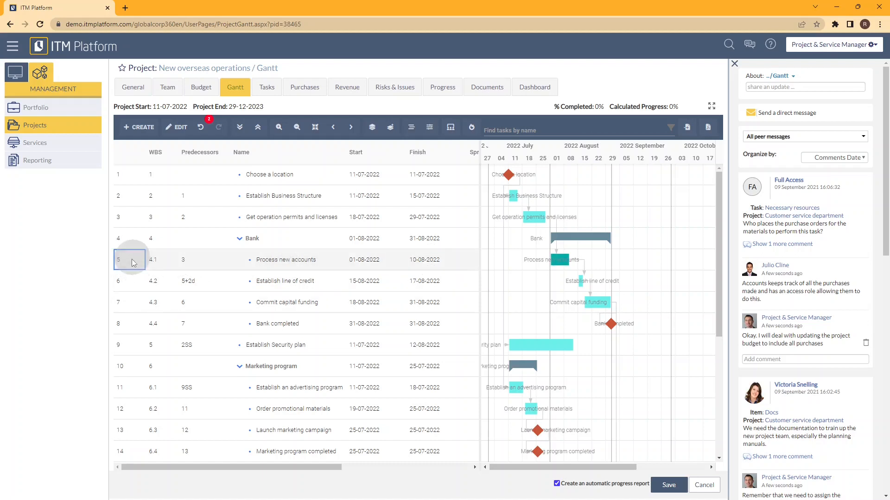
right_click(137, 263)
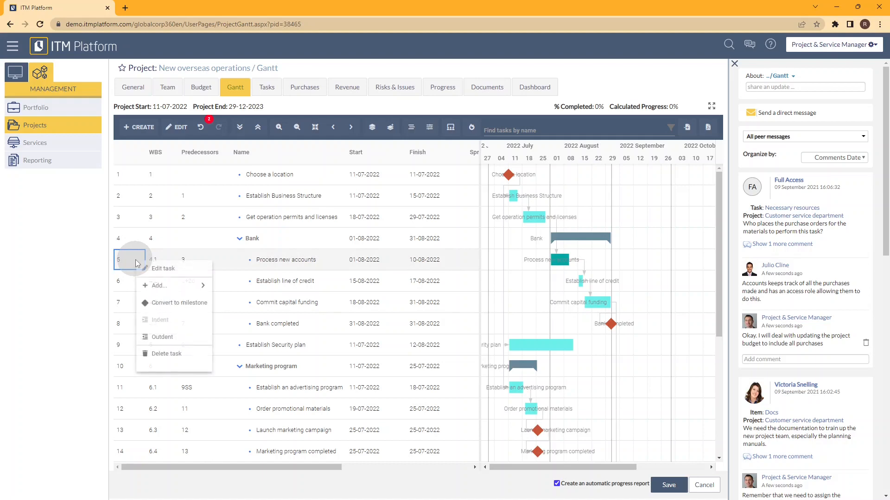
click(151, 271)
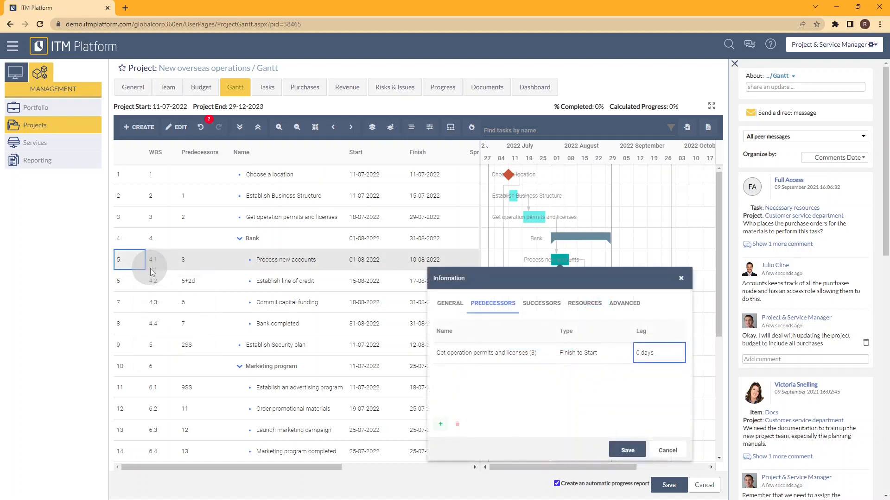
click(624, 308)
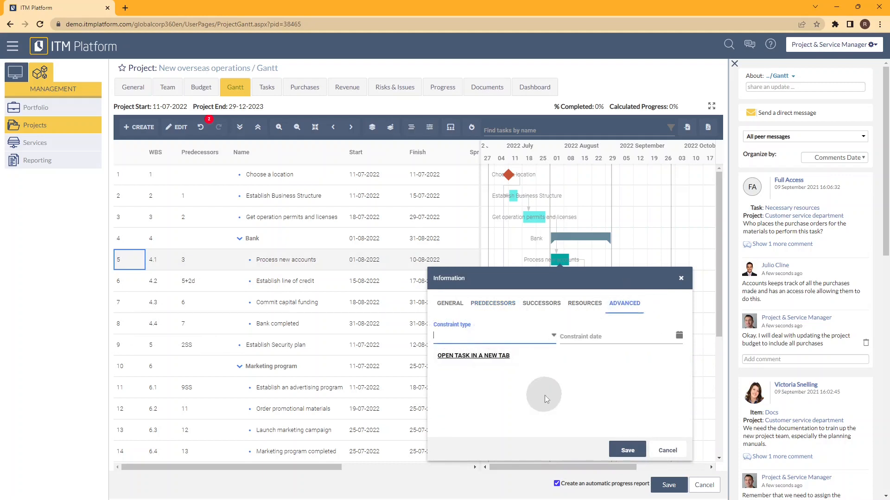
click(551, 341)
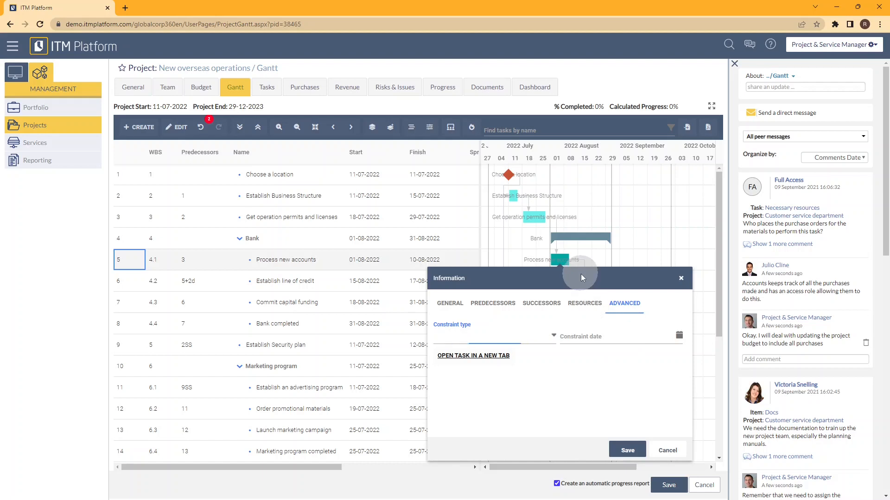
drag(580, 287, 580, 296)
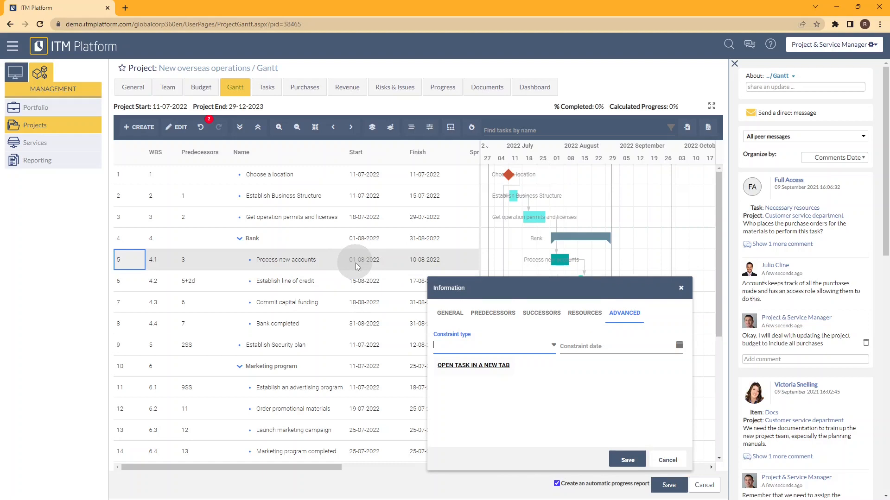
click(552, 348)
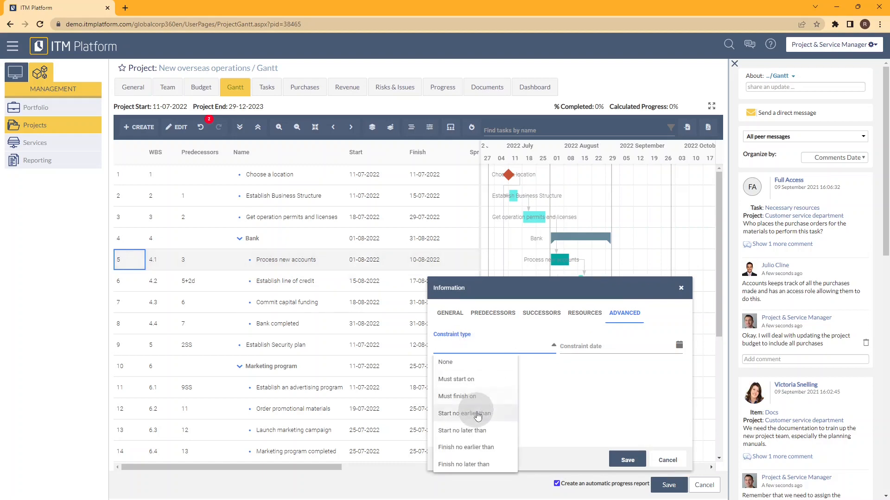
click(477, 415)
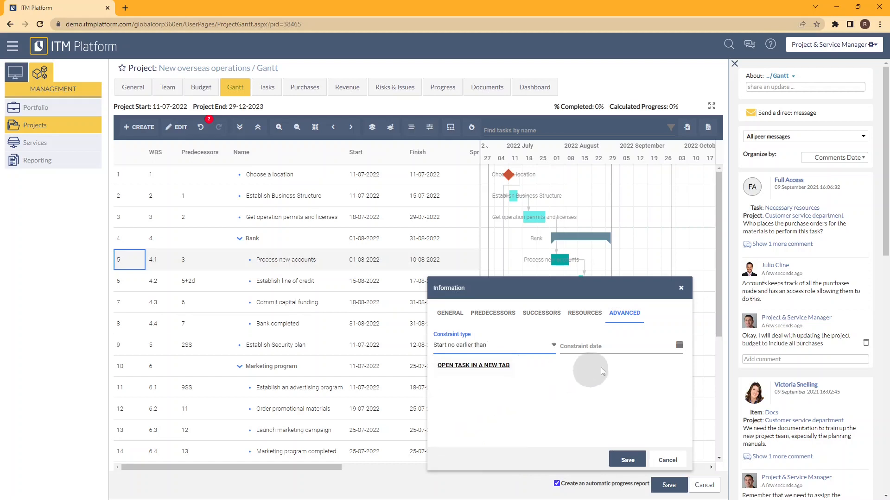
click(678, 345)
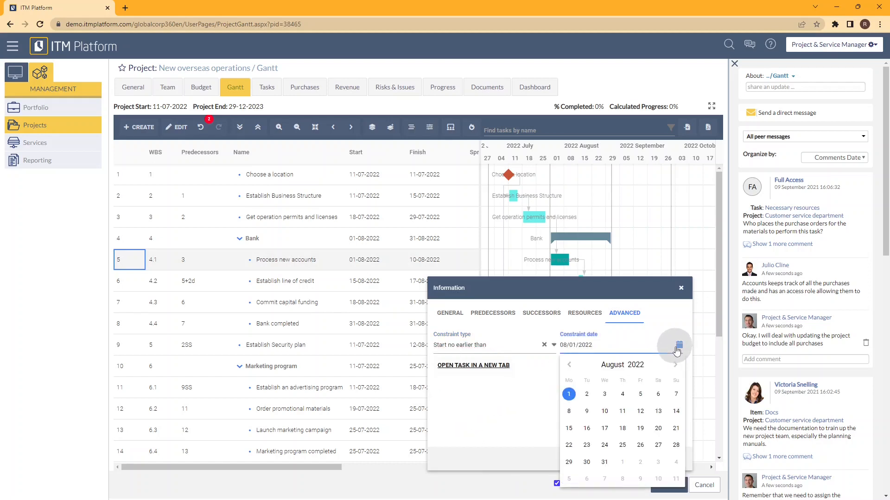
click(572, 430)
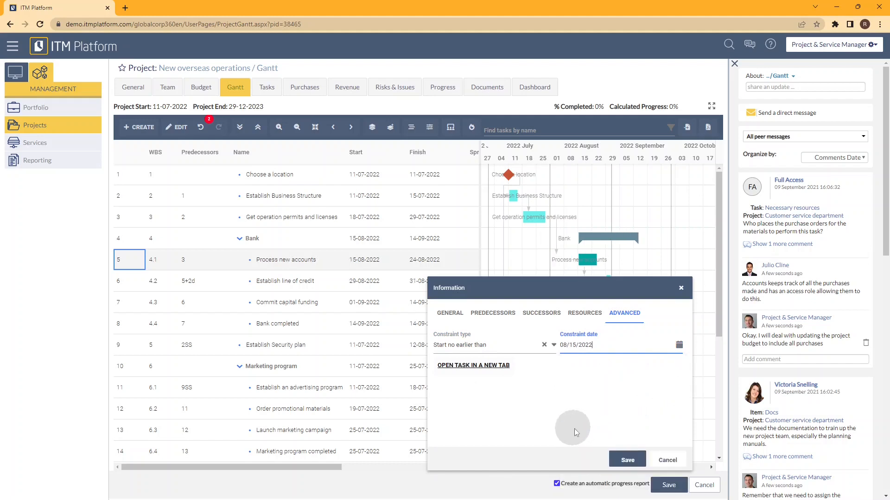
click(617, 461)
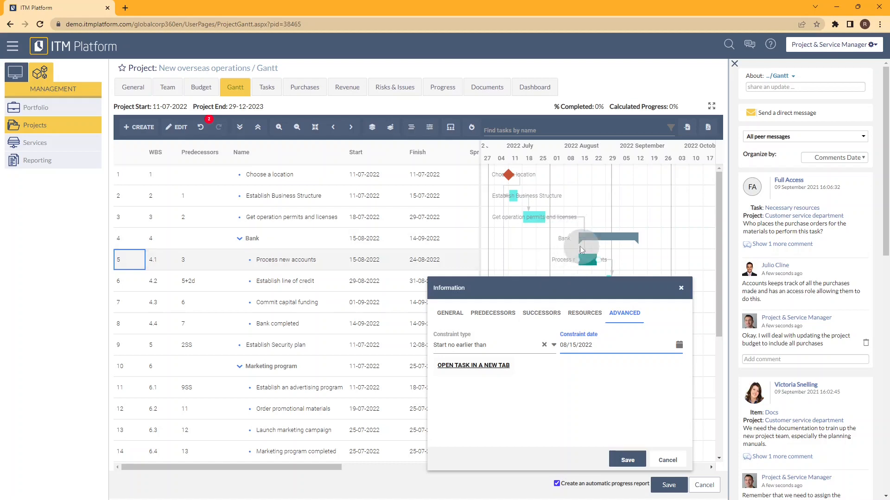
click(625, 462)
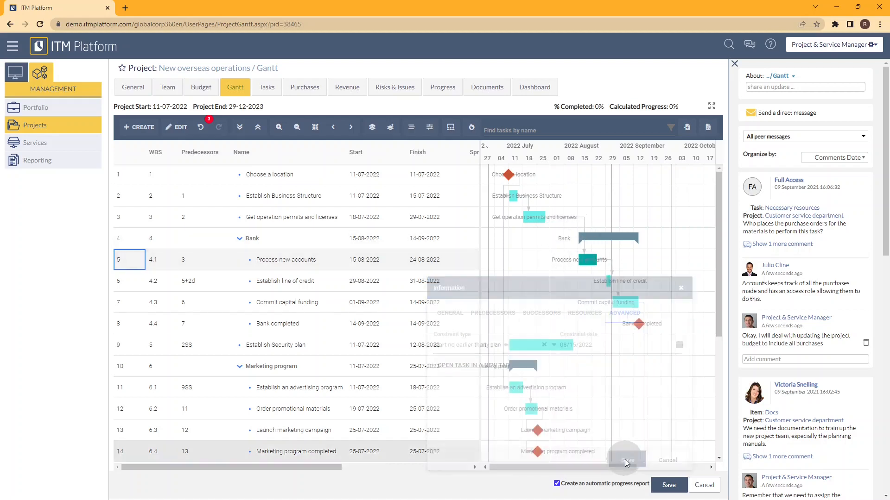
Step: Remove the Start no earlier than constraint from the Process new accounts task and save the task
mouse_move(519, 347)
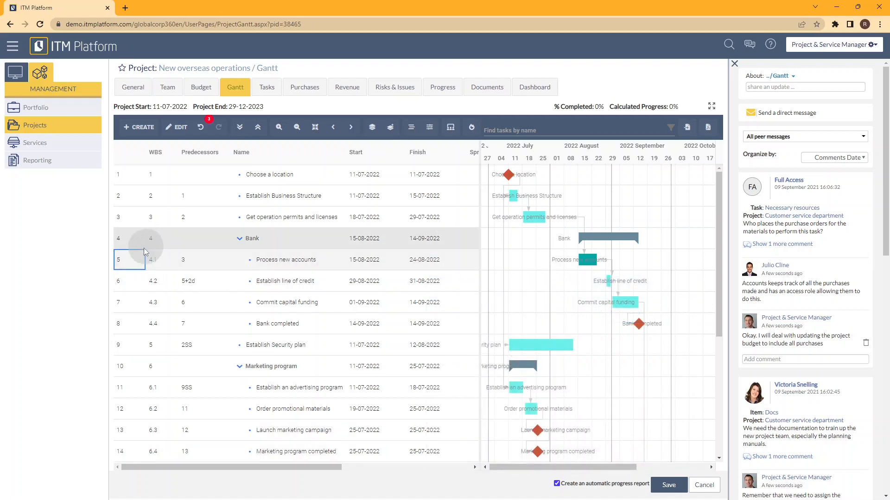
right_click(134, 259)
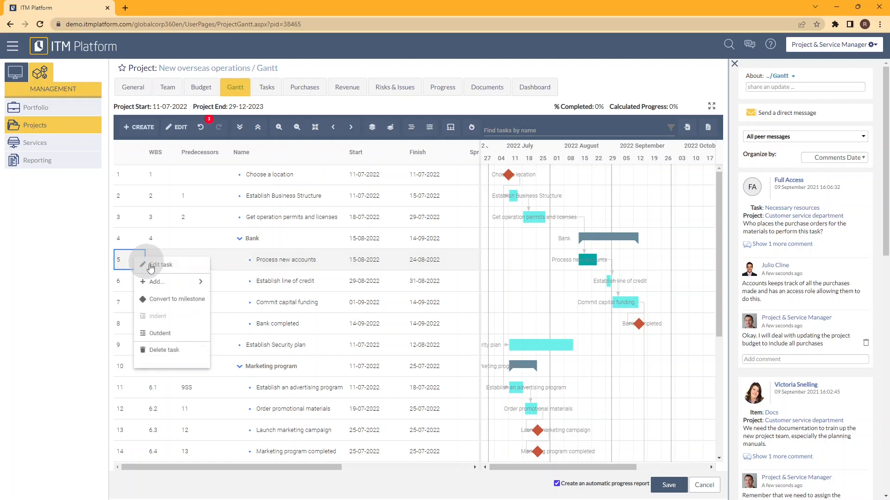
click(151, 267)
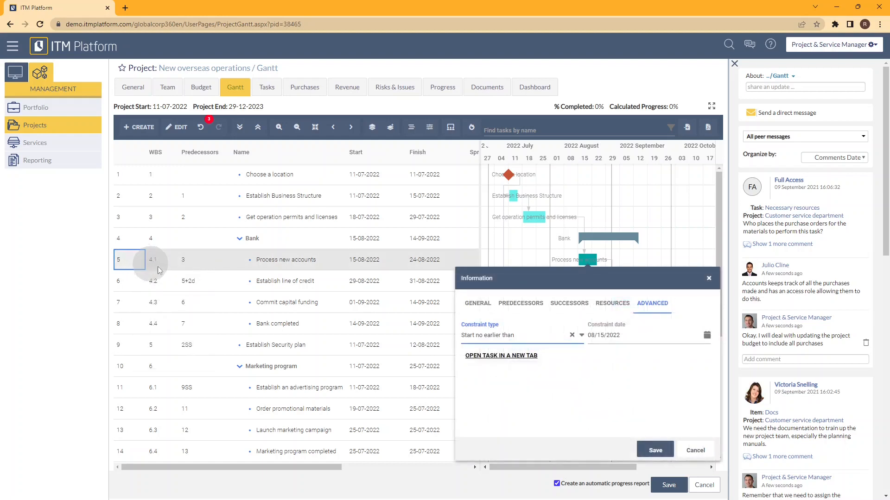
click(572, 336)
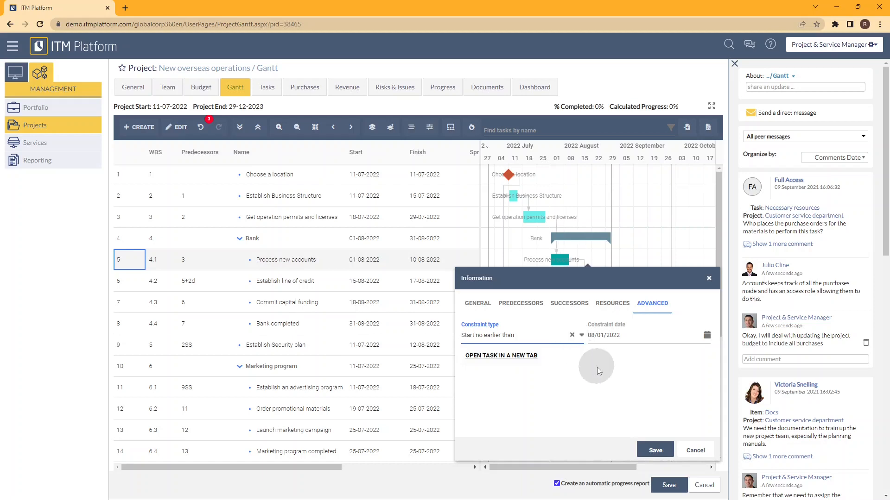
click(573, 336)
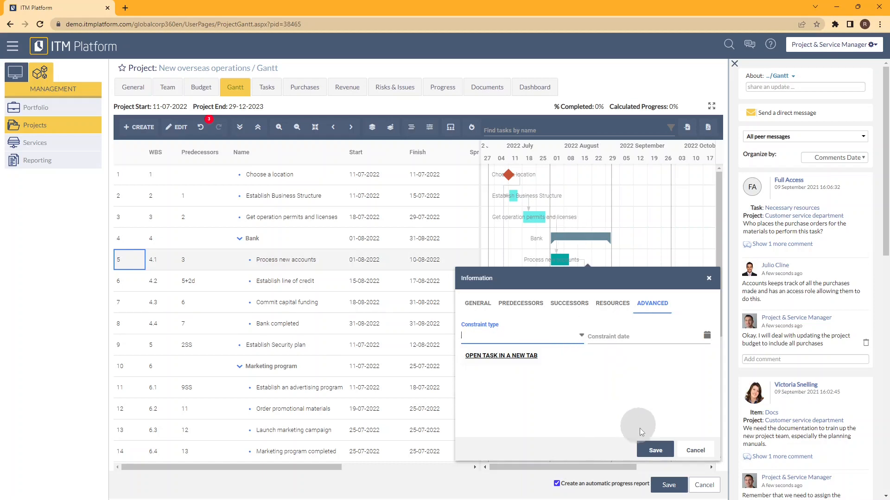
click(650, 450)
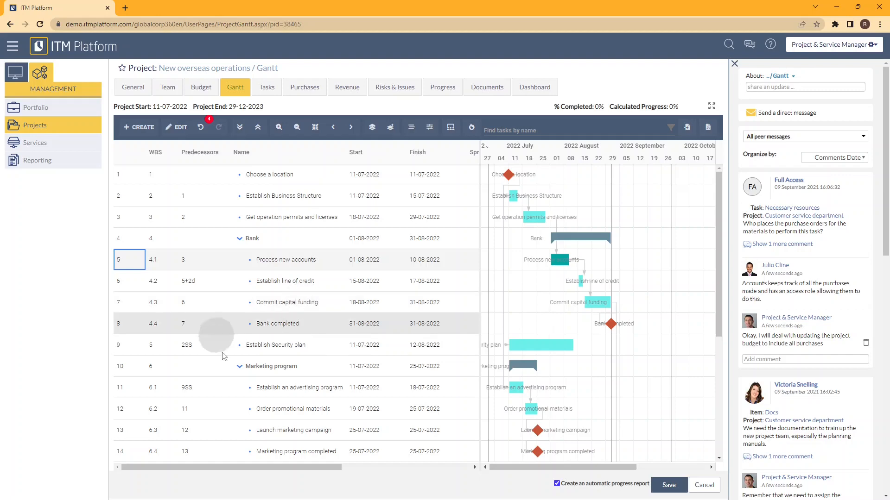
scroll(194, 396, down, 4)
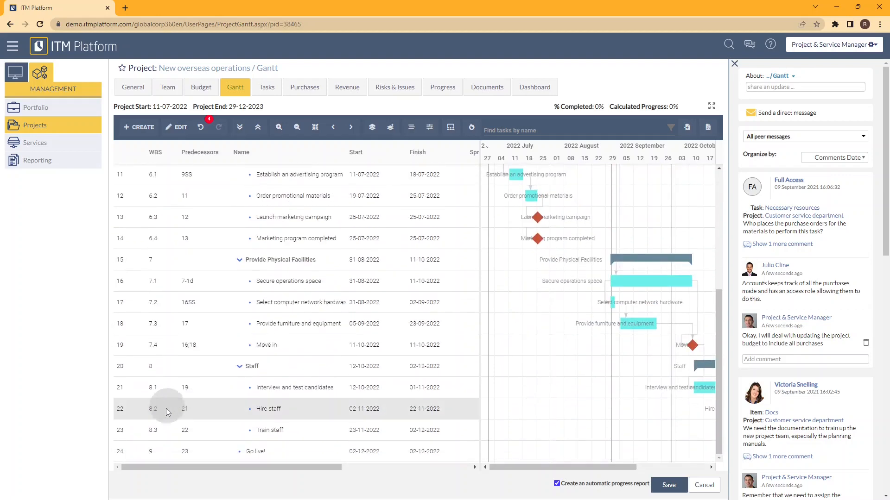
Step: Mark the Train staff task as manually scheduled in its general information and save the task
click(139, 429)
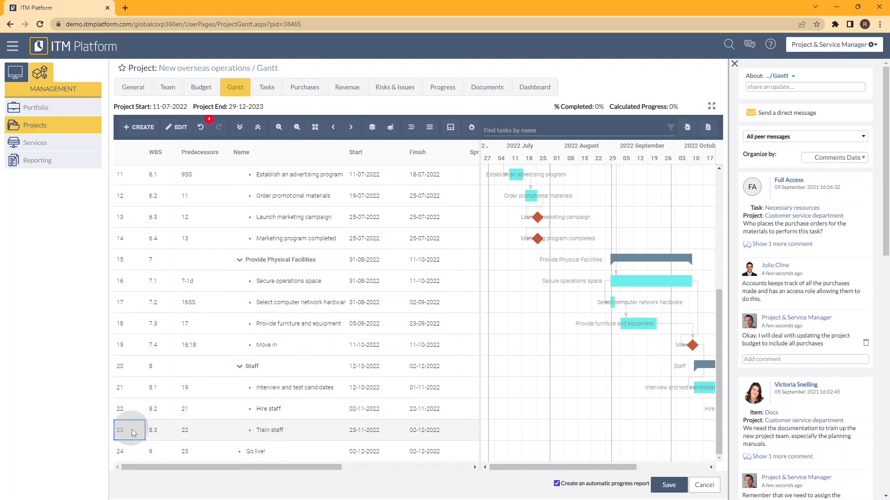
right_click(134, 433)
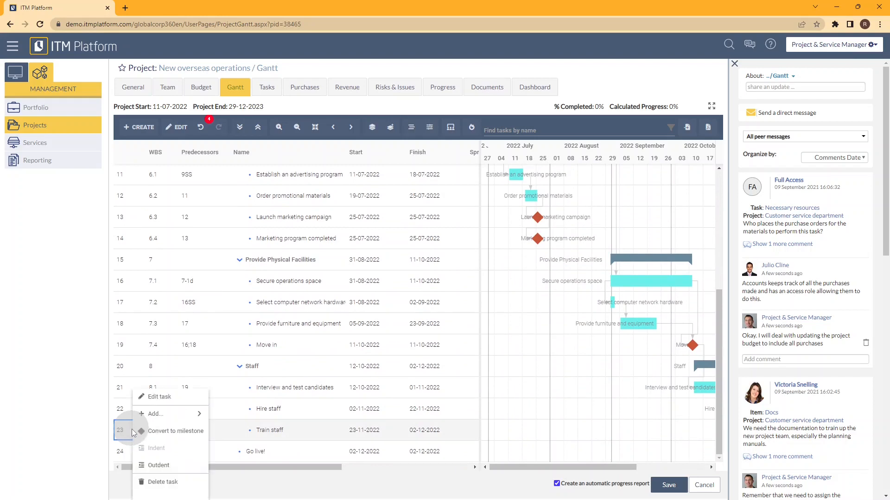
click(156, 397)
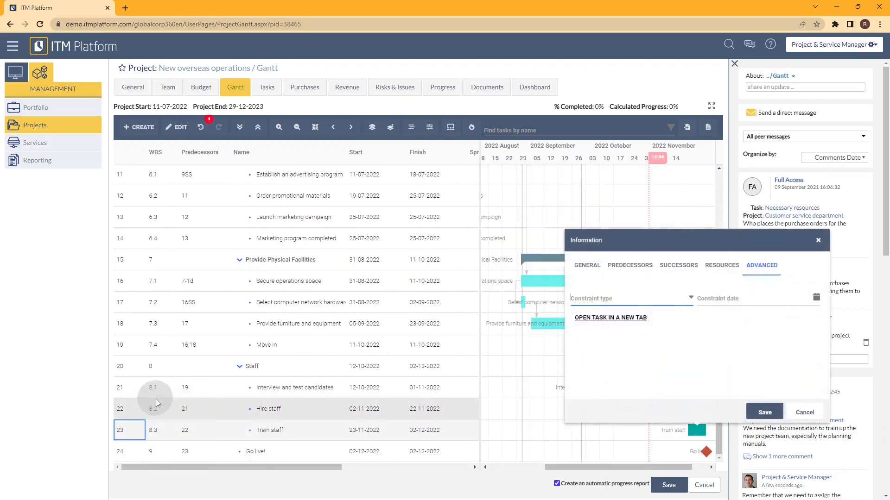
click(590, 269)
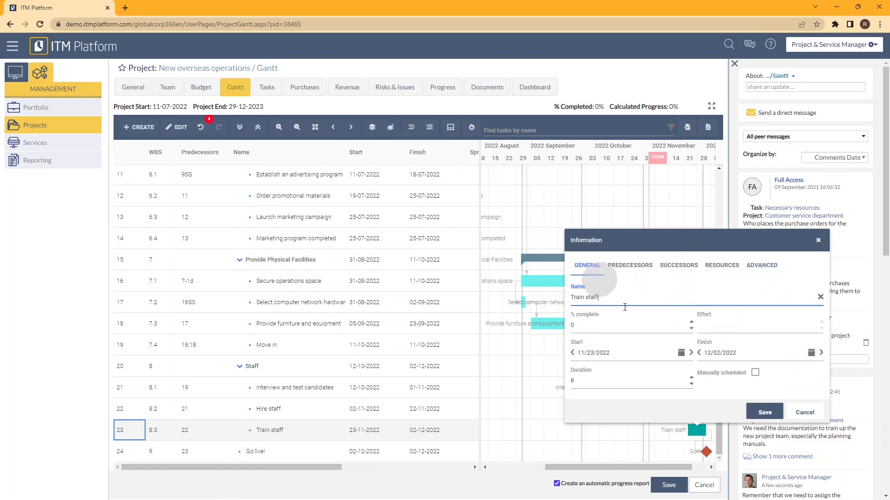
click(730, 373)
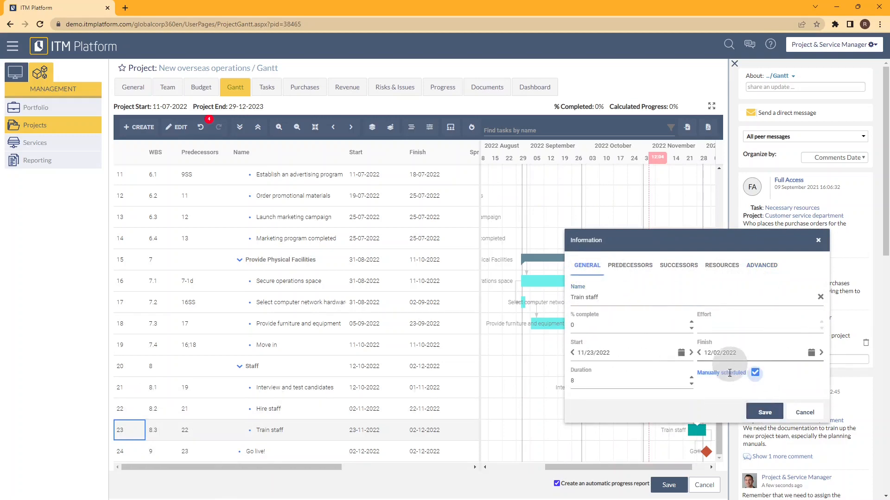
click(764, 411)
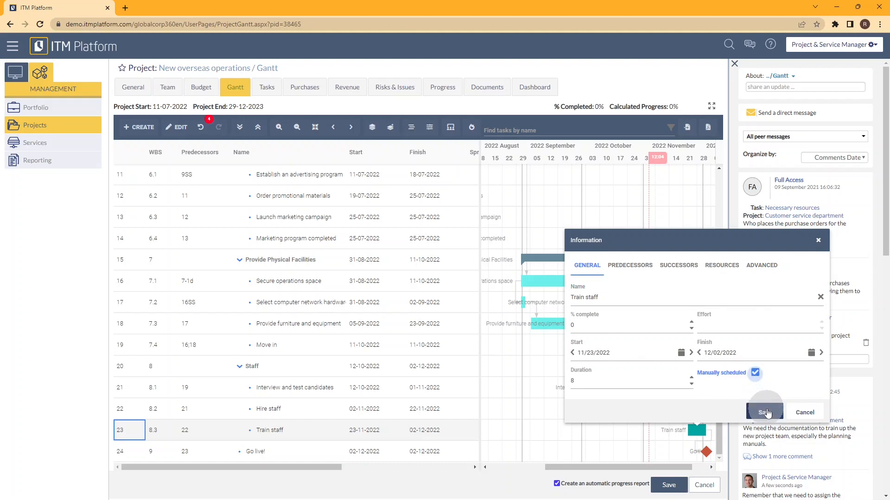
Step: Set the start date of the Train staff task to 29-11-2022 directly in the task table
click(371, 433)
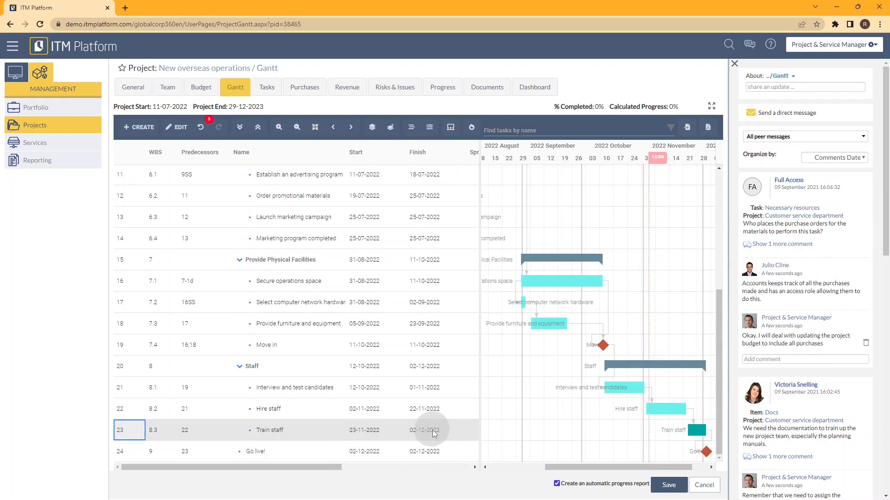
click(386, 432)
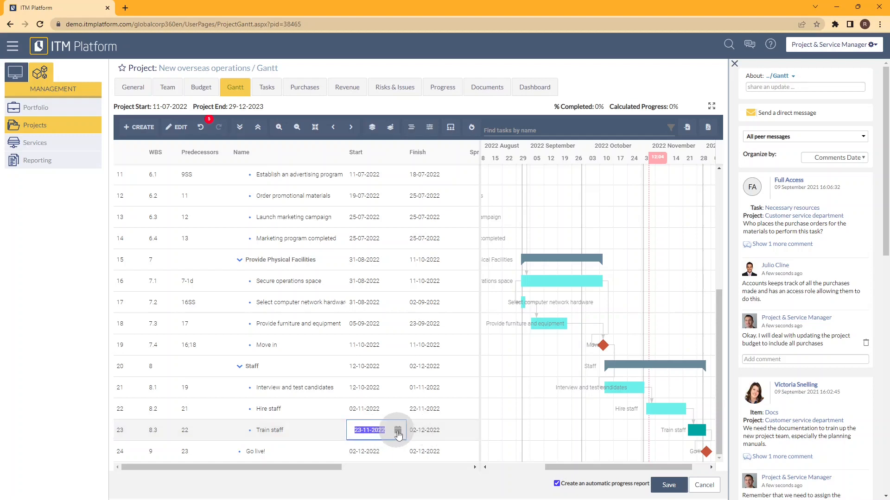
click(398, 431)
click(373, 396)
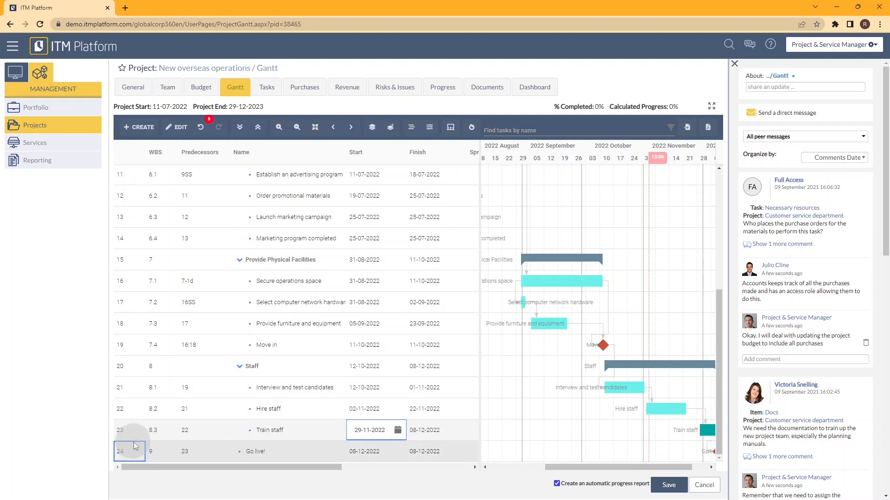
Step: Check the Train staff task's general schedule and its advanced constraint settings, leaving without saving
click(134, 429)
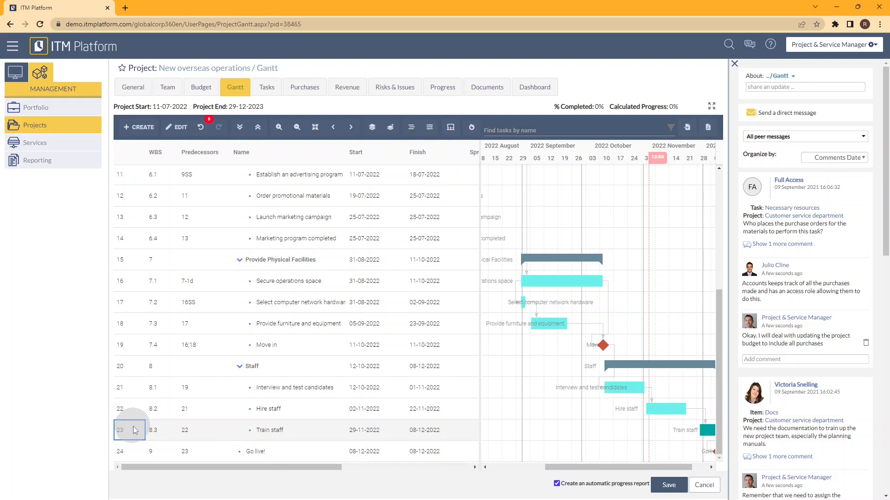
right_click(134, 430)
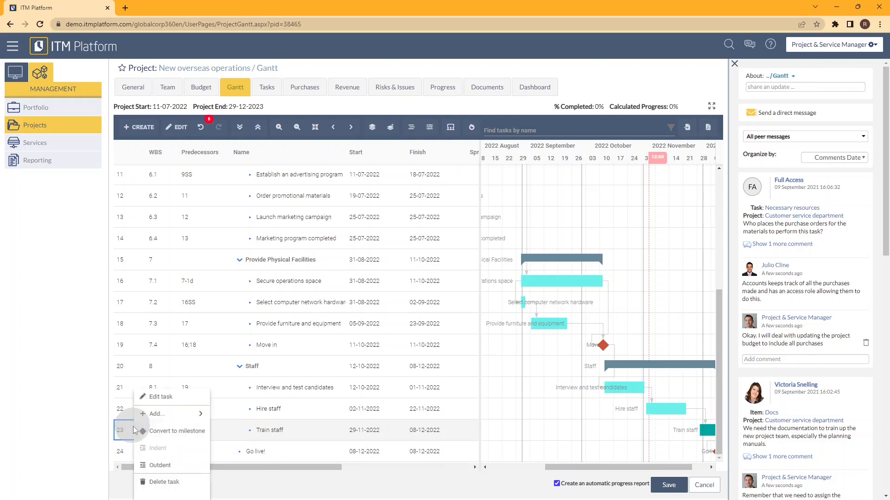
click(156, 396)
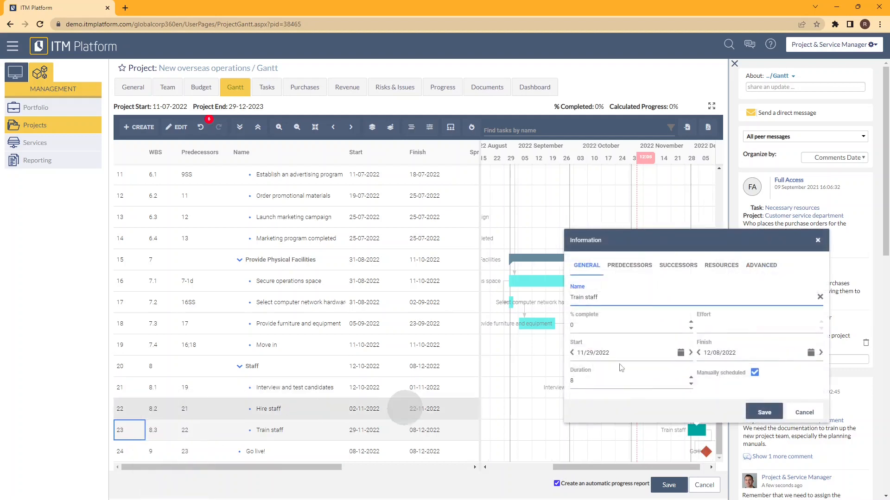
click(761, 270)
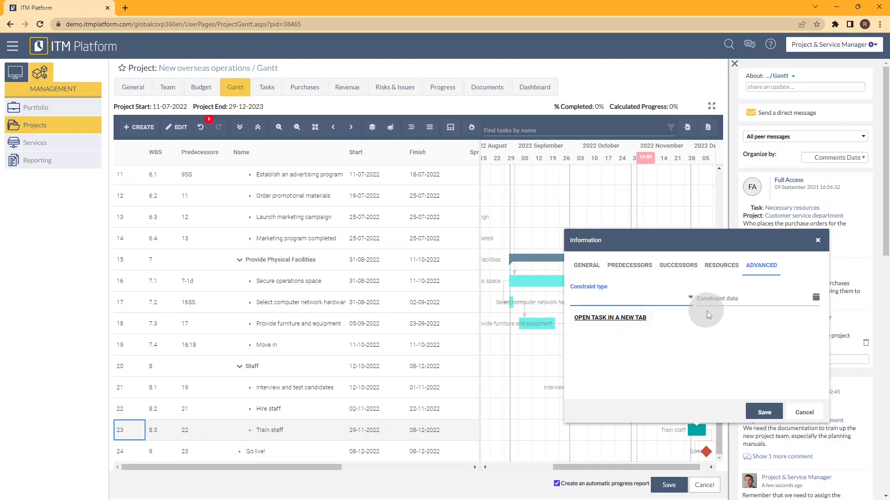
click(801, 409)
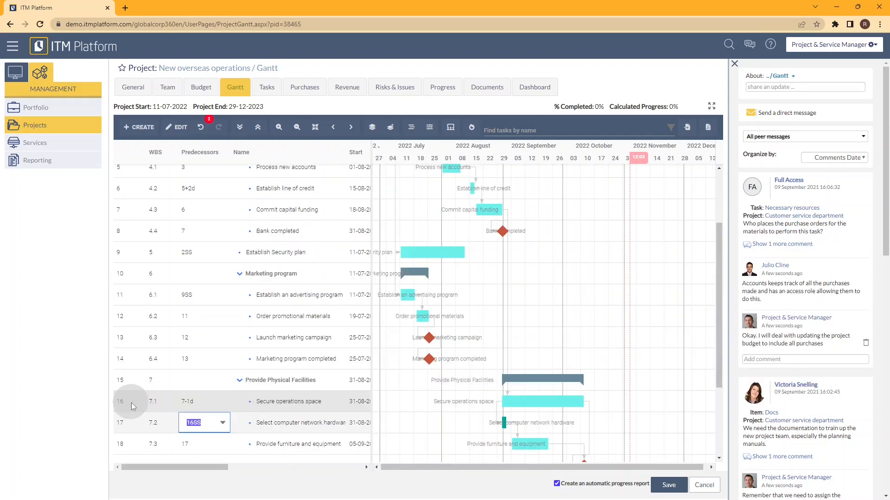
Step: Examine the predecessors of the Secure operations space and Move in tasks in the task table
click(131, 402)
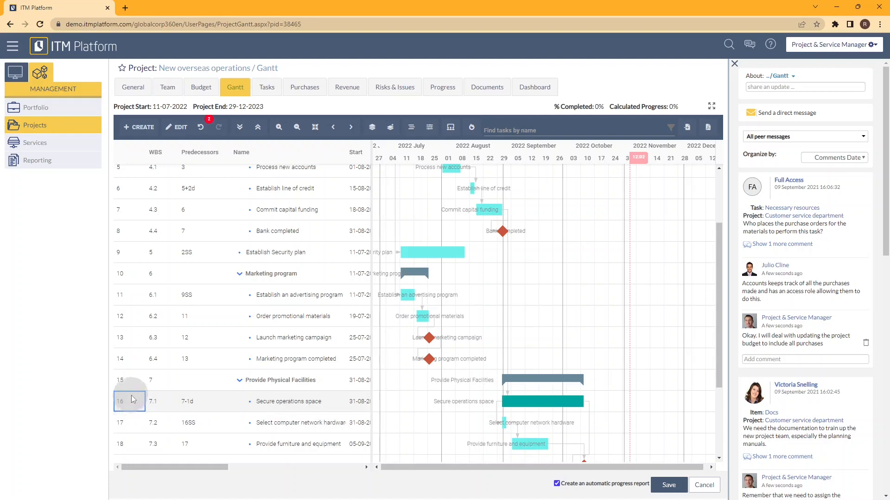
scroll(131, 399, down, 3)
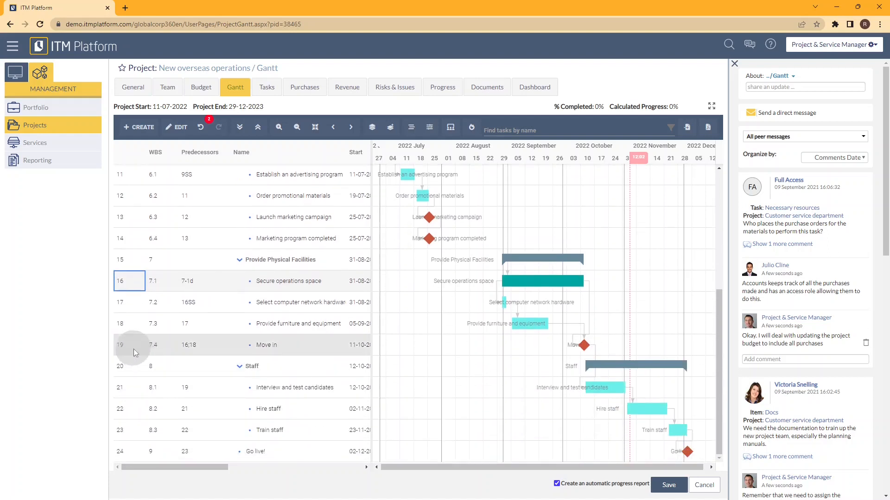
click(133, 350)
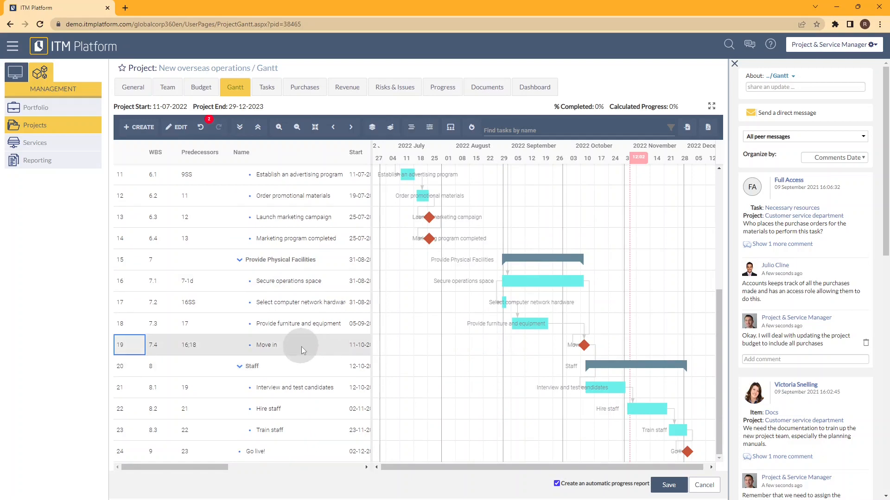
click(199, 346)
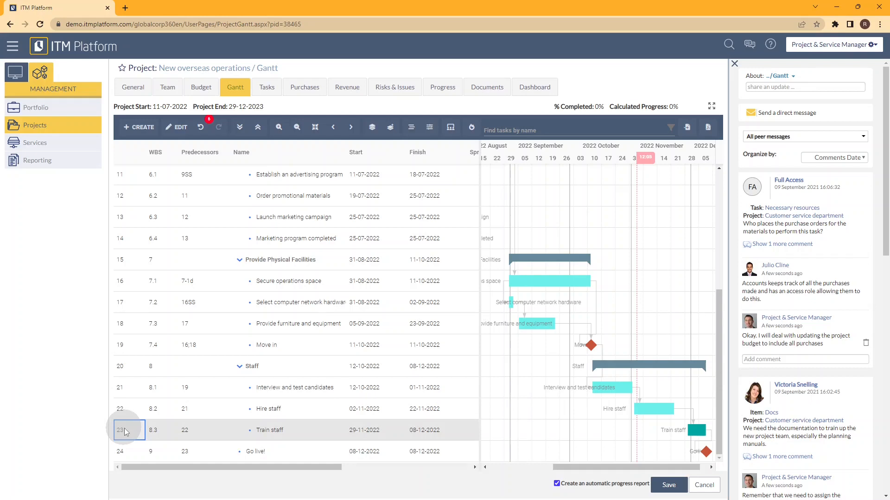
Step: Examine the Train staff task's dates, duration and assigned resource in the Gantt task table
click(411, 131)
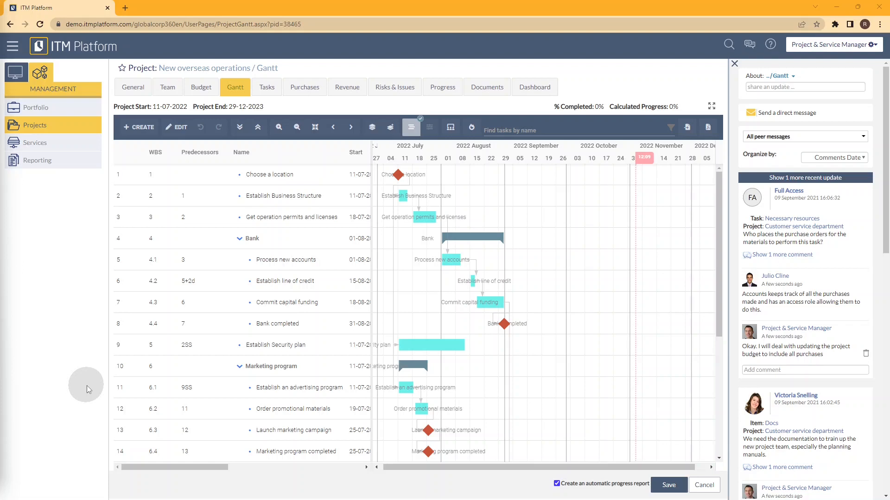
scroll(260, 399, down, 5)
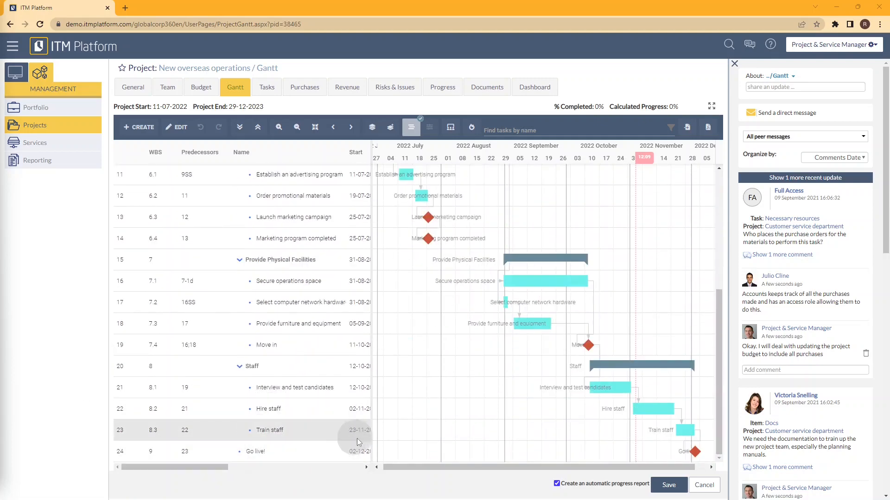
drag(372, 433, 522, 433)
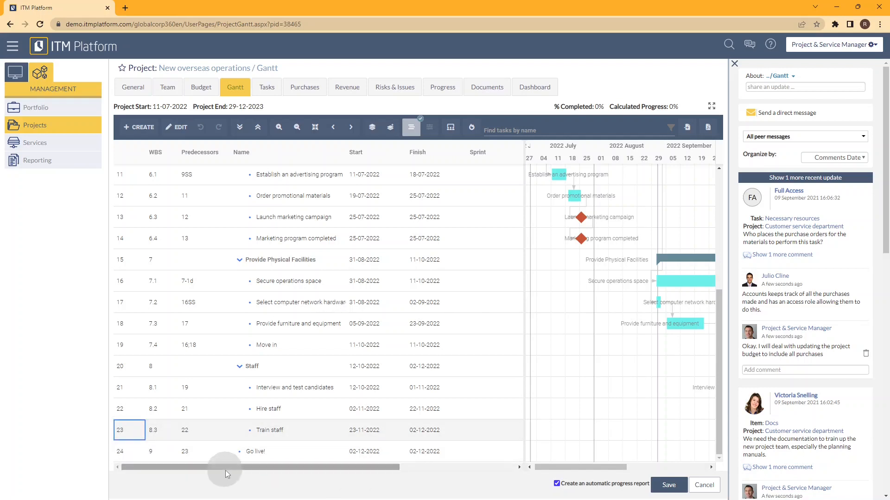
drag(225, 471, 360, 471)
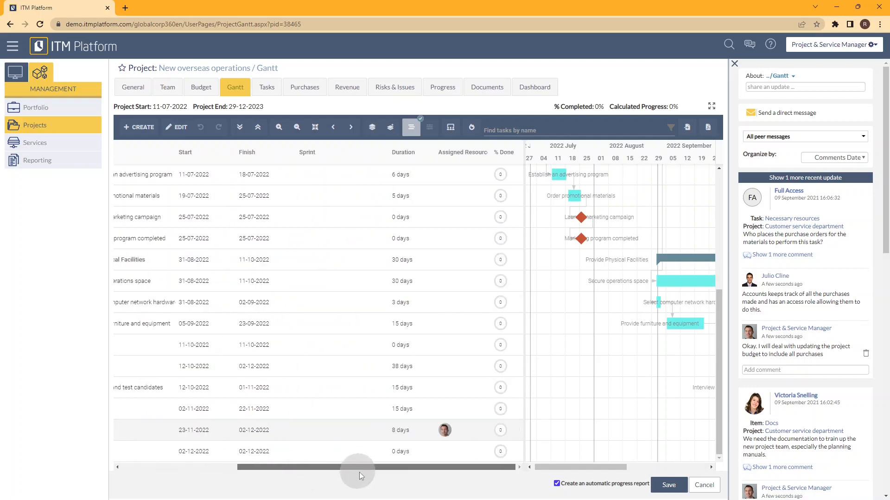
click(444, 429)
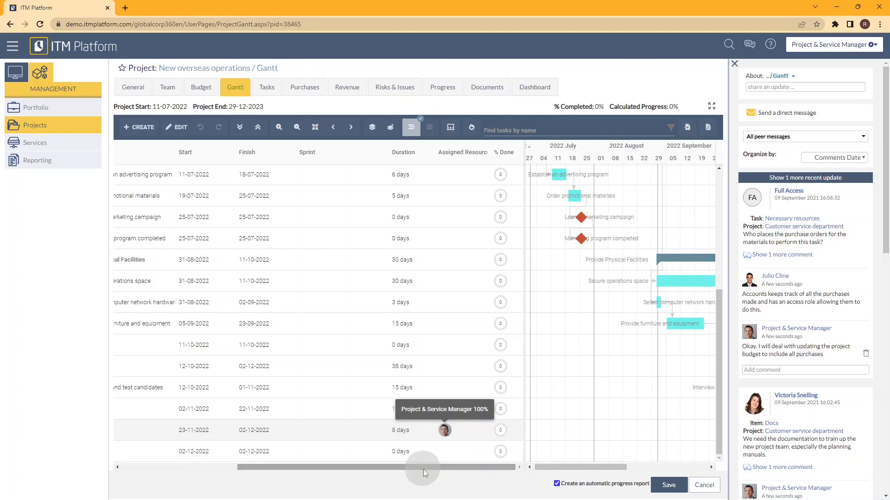
drag(423, 468, 271, 472)
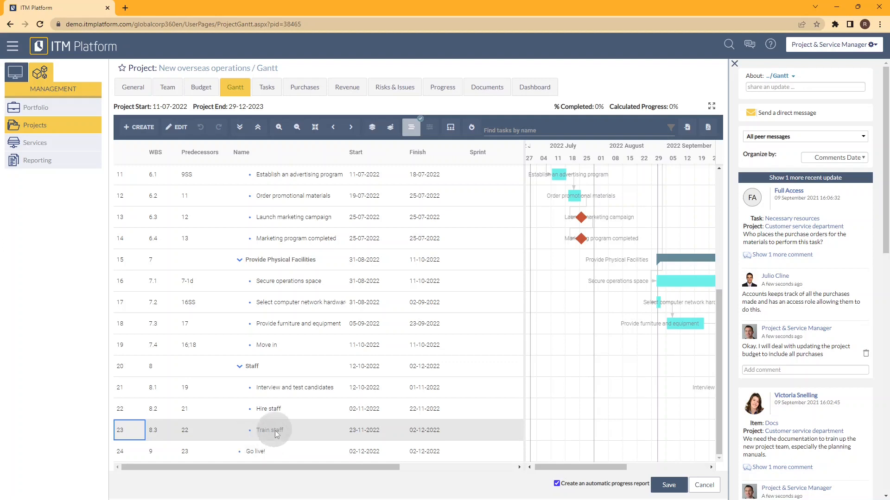
Step: Open the Train staff task from the project's task list and examine its dependencies and estimated effort
click(272, 92)
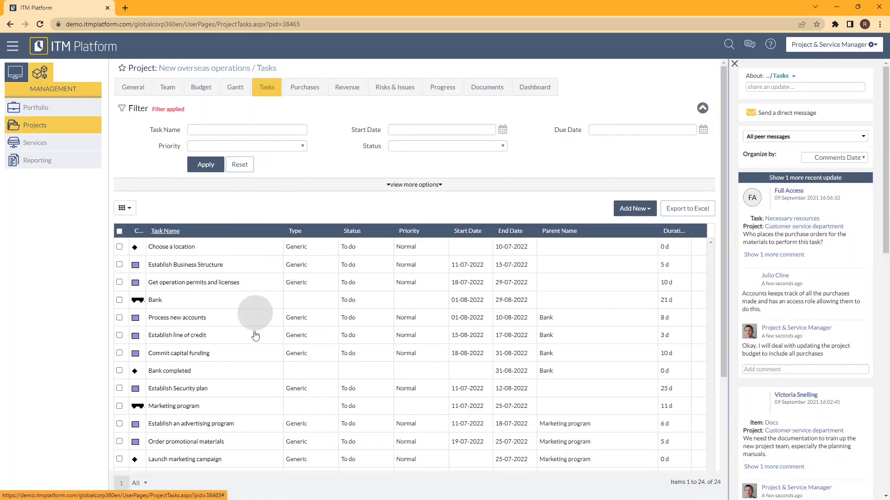
scroll(257, 340, down, 5)
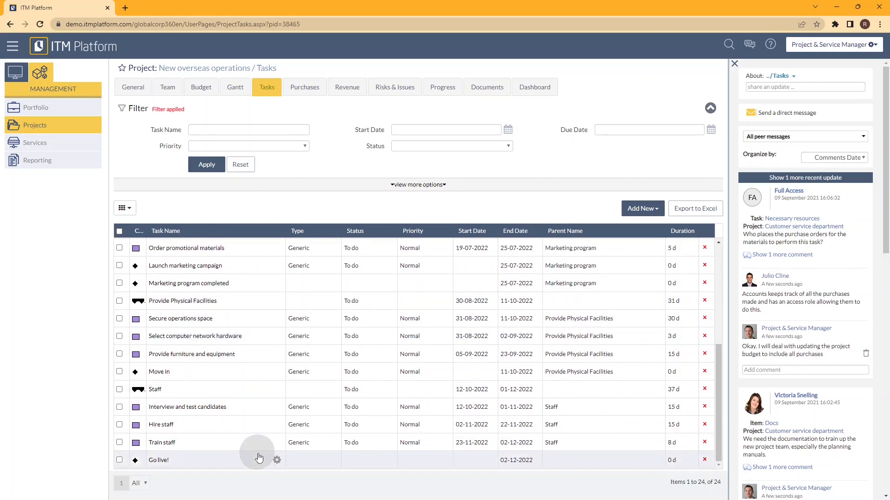
click(164, 446)
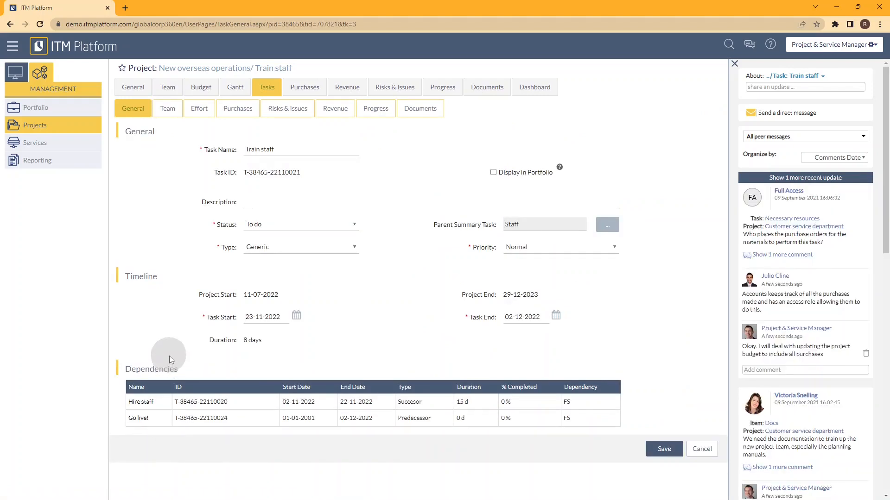
click(201, 111)
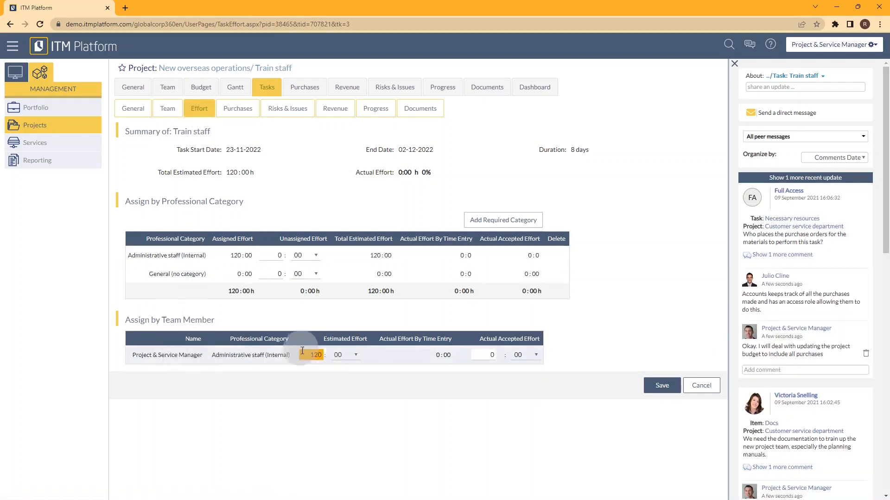
Step: Return to the project Gantt, select the Train staff task and widen the task table
click(236, 90)
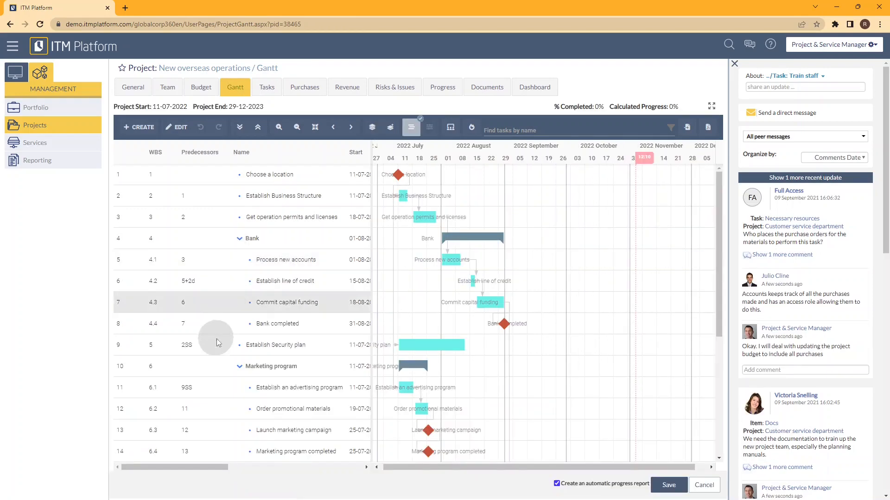
scroll(217, 344, down, 3)
scroll(217, 344, down, 1)
click(127, 430)
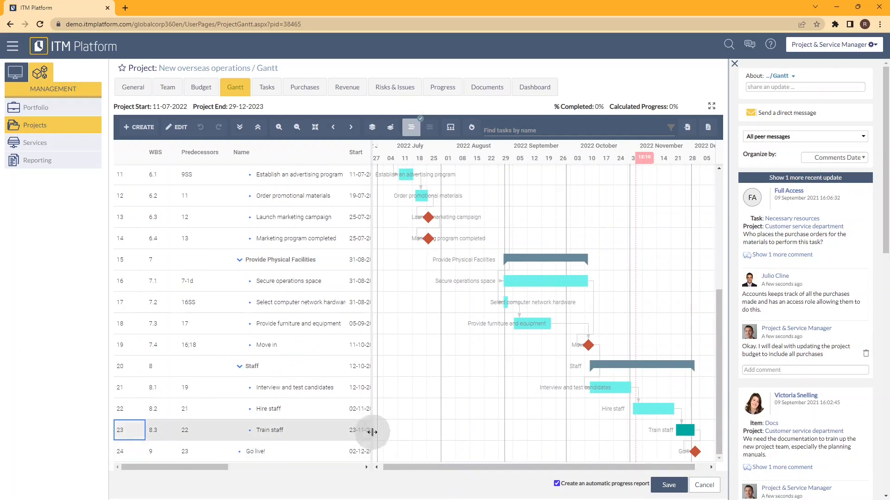
drag(373, 427, 548, 421)
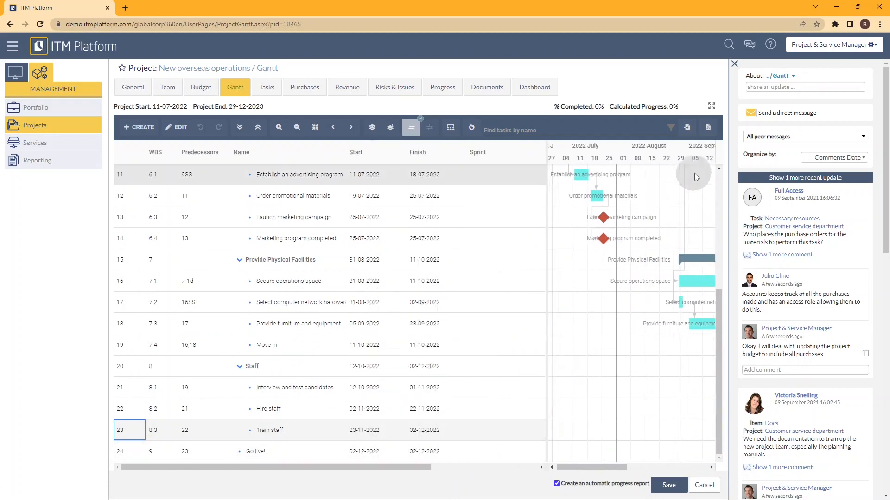
Step: Show the Gantt full screen with the duration and resource columns, and recalculate the Train staff task's duration from its estimated effort
click(712, 107)
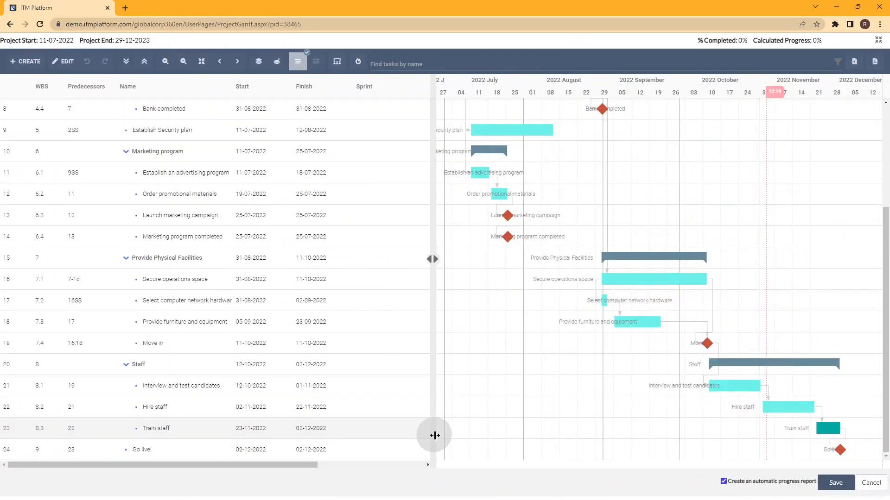
drag(433, 434, 542, 444)
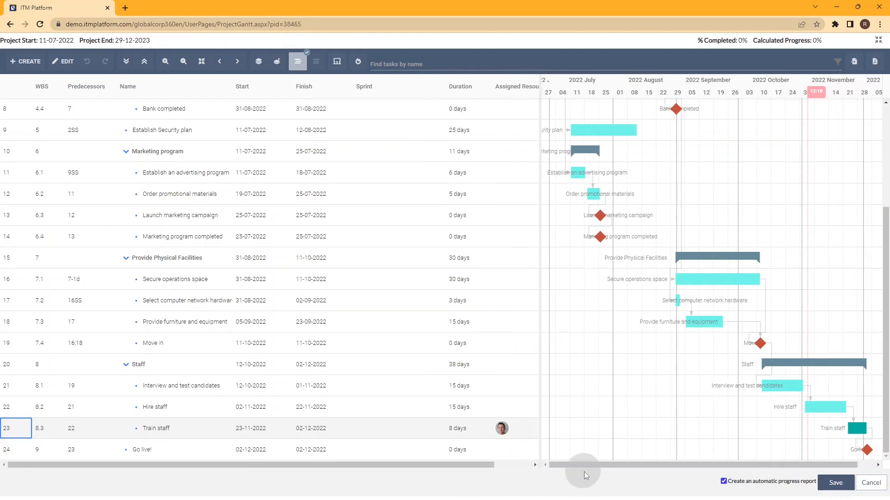
drag(585, 464, 685, 466)
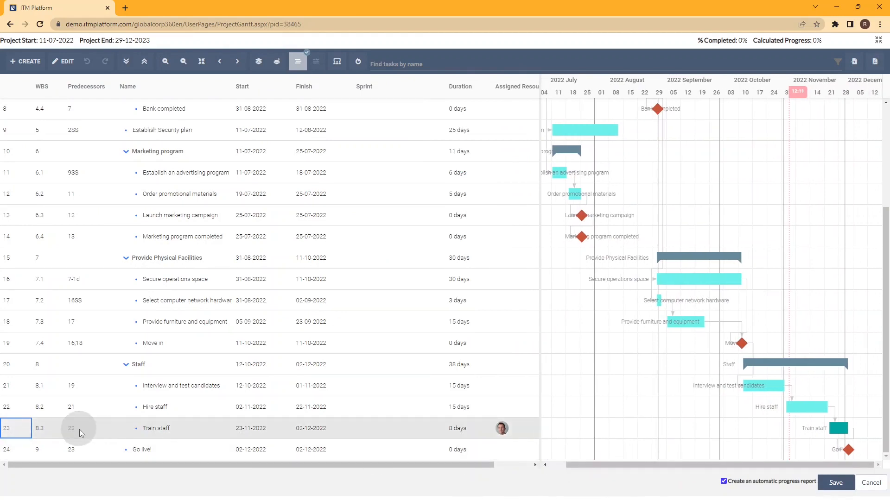
click(339, 68)
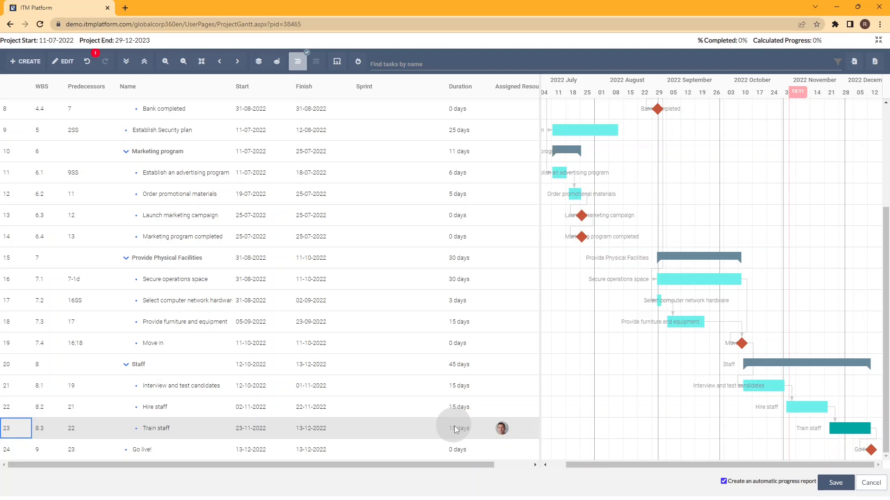
Step: Highlight the project's critical path in the Gantt chart and follow its linked tasks from Choose a location to Secure operations space
mouse_move(504, 430)
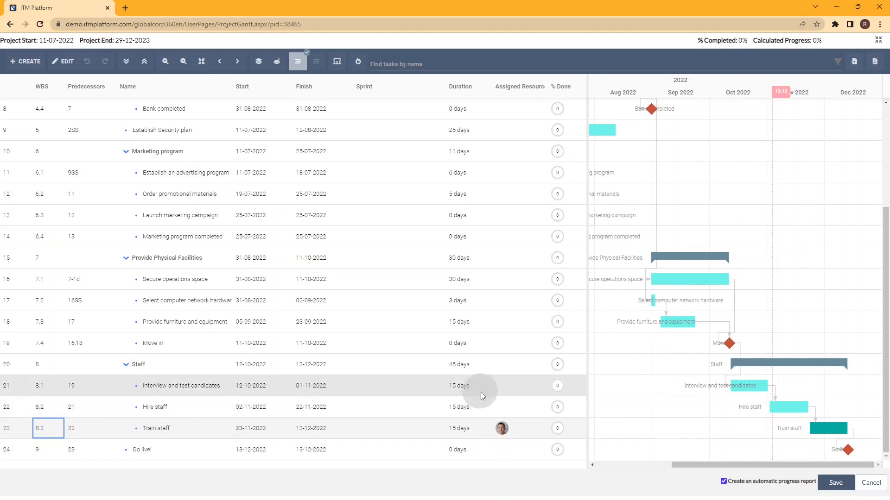
scroll(480, 392, up, 4)
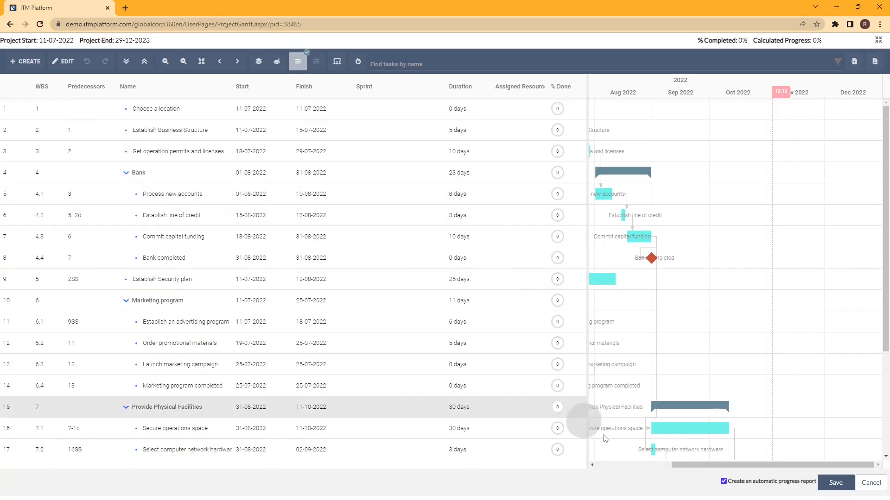
drag(695, 464, 646, 465)
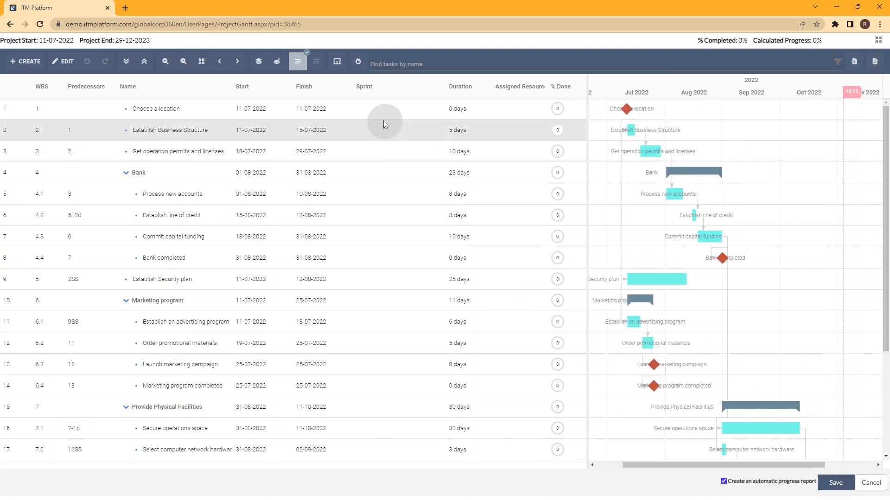
click(360, 67)
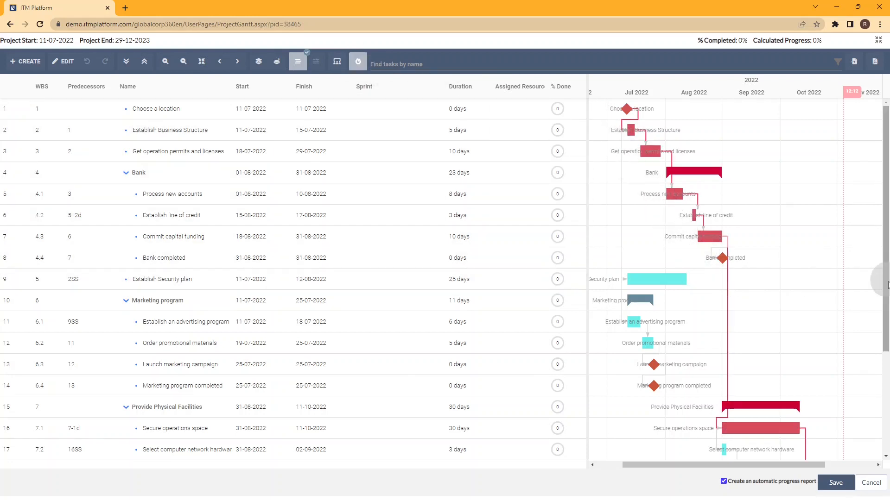
drag(887, 285, 884, 246)
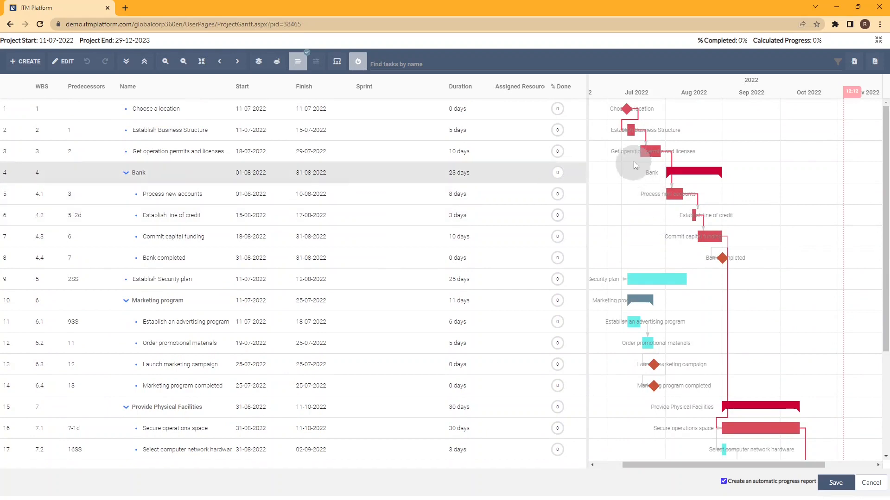
click(665, 192)
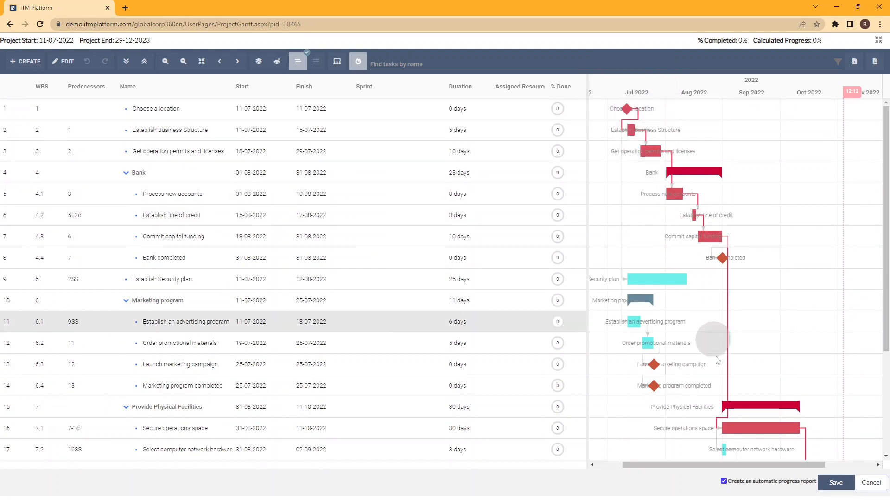
drag(733, 464, 766, 465)
click(830, 377)
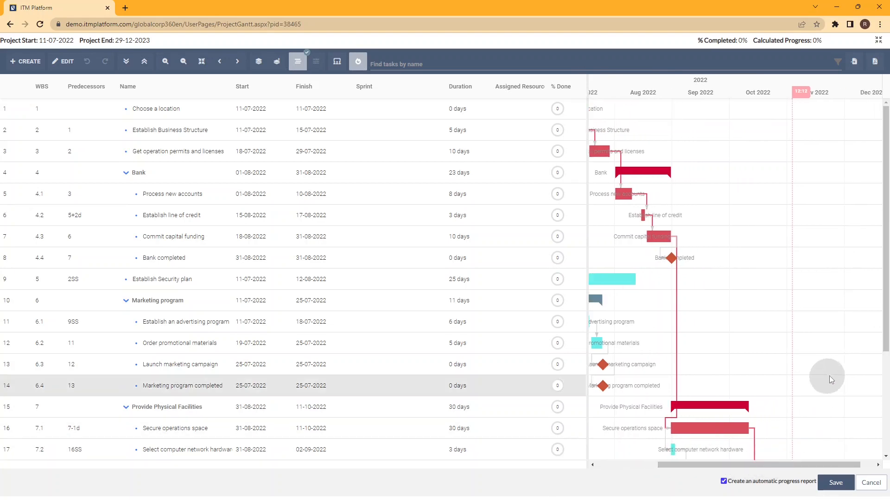